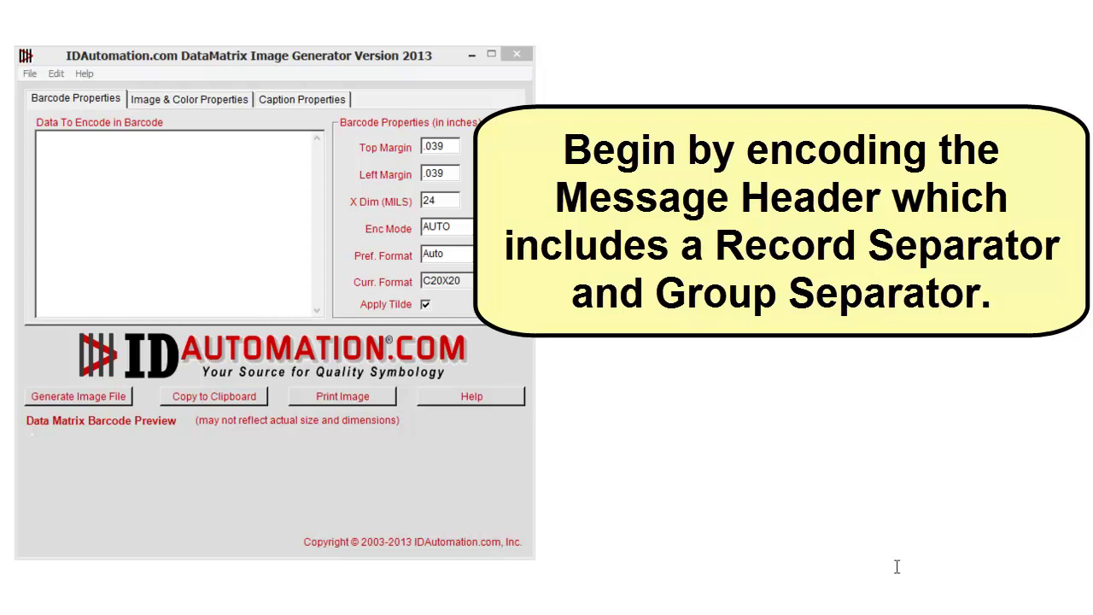
Enter the HIBC header '[)>~d03006~d029' in the Data To Encode field.
click(99, 148)
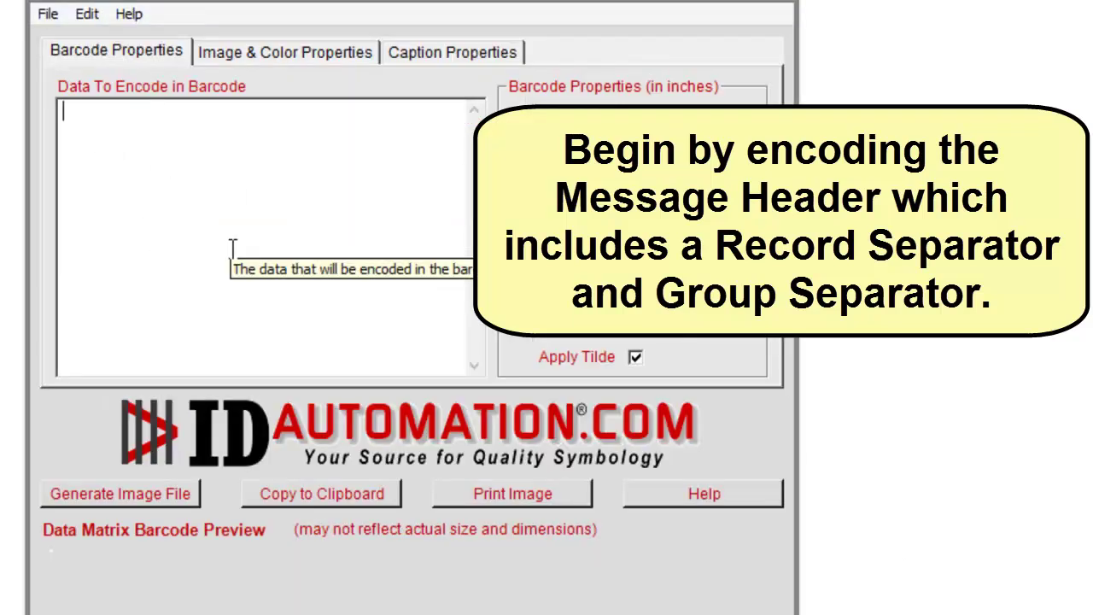
text([)>)
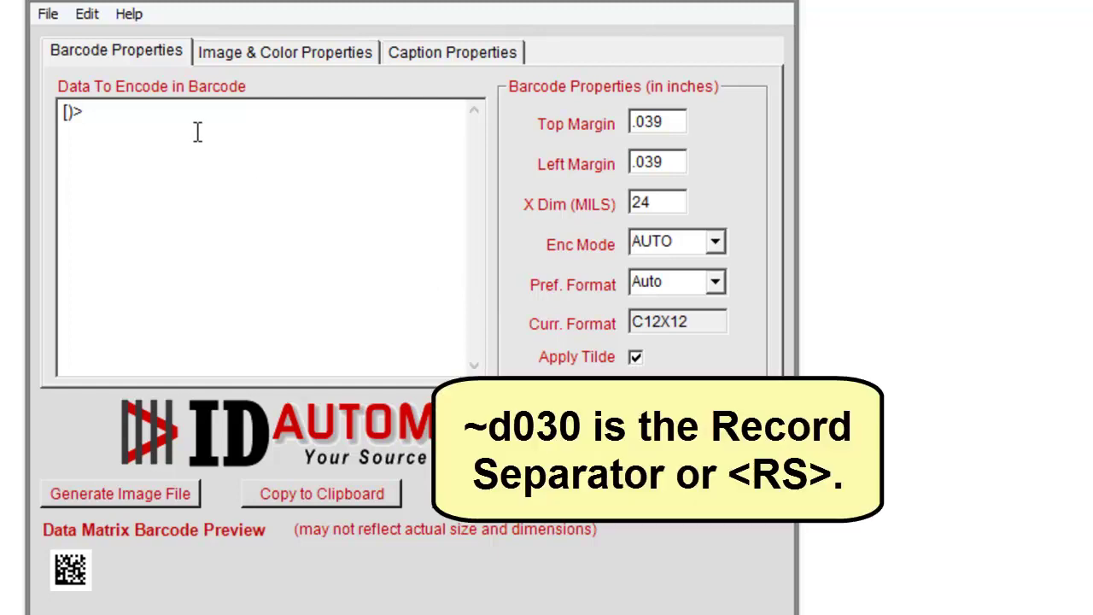
text(~d030)
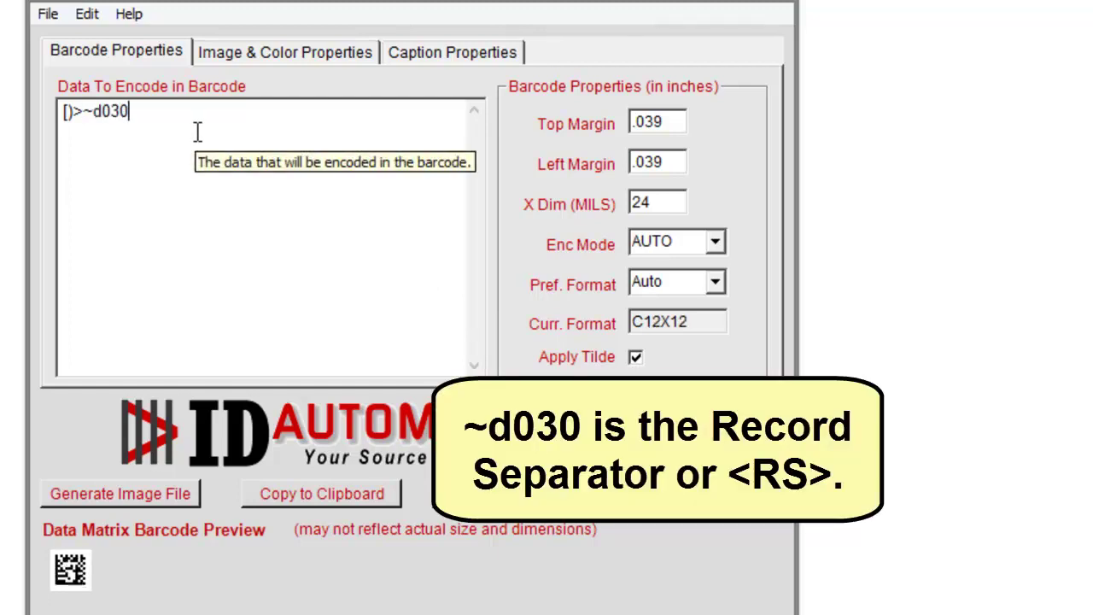
text(0)
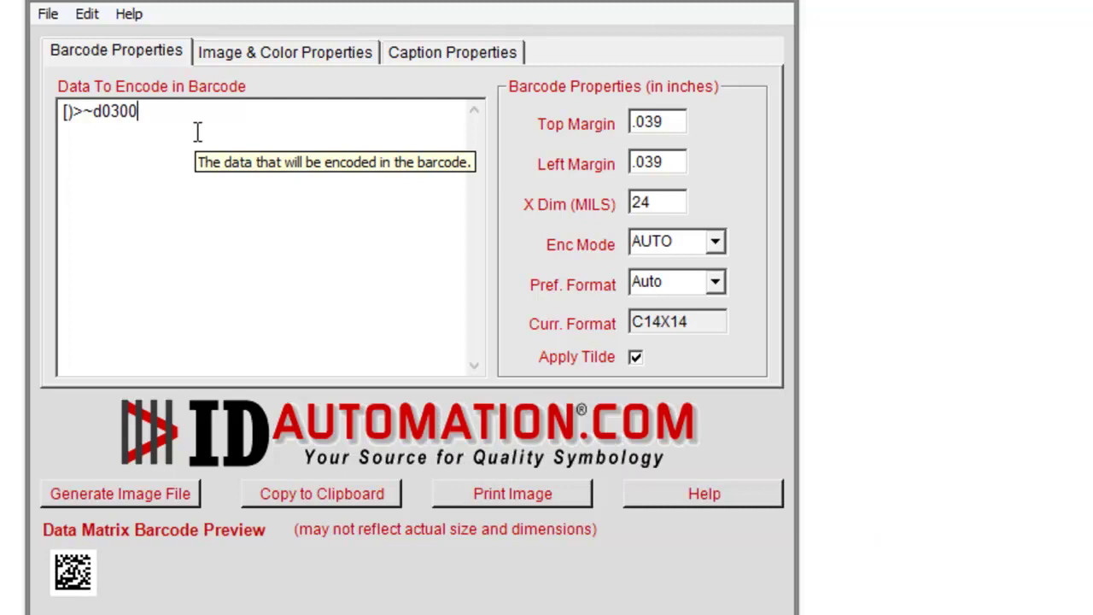
text(6)
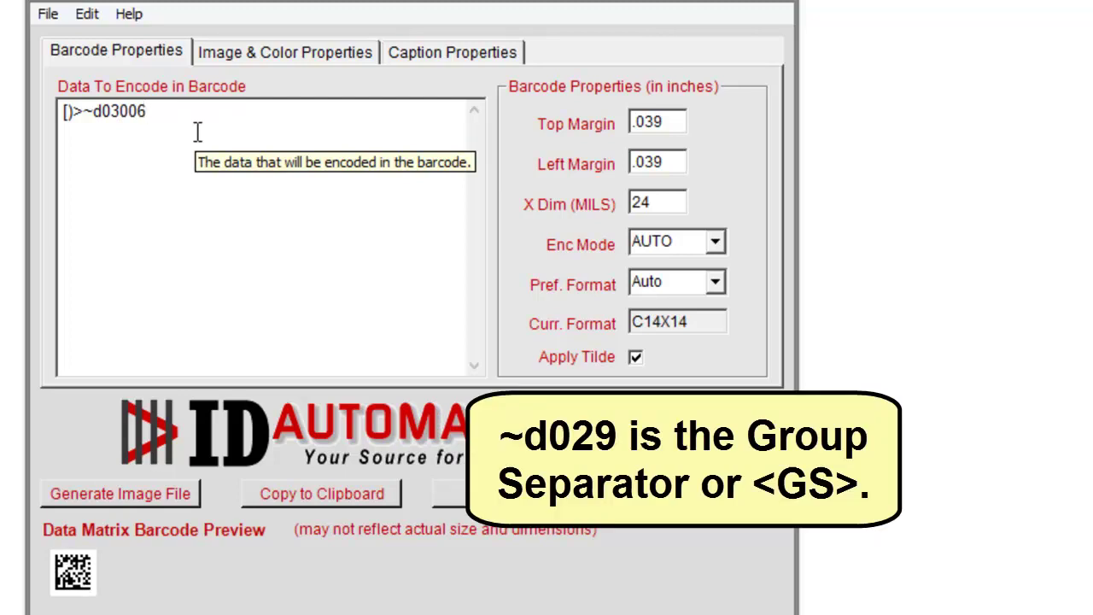
text(~d02)
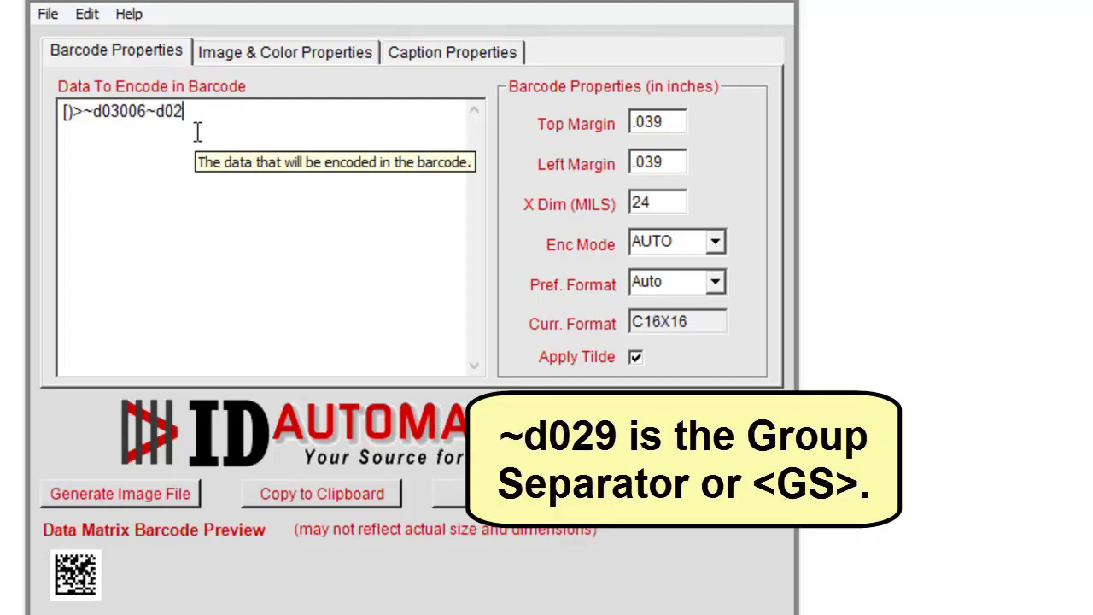
text(9)
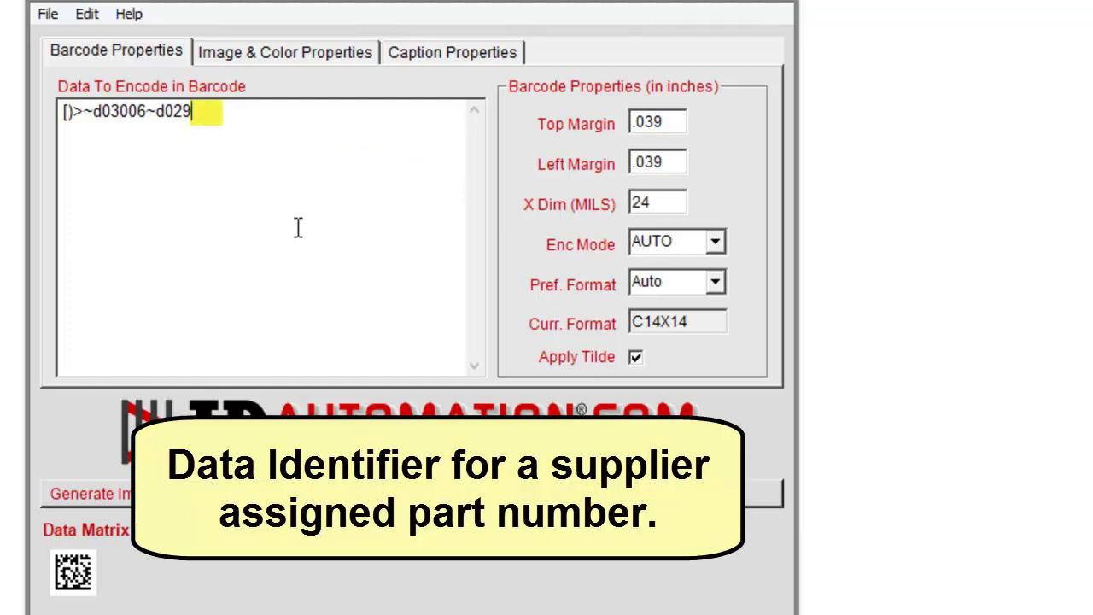
Append the part number data '25PRHB123123456' after the header.
text(25)
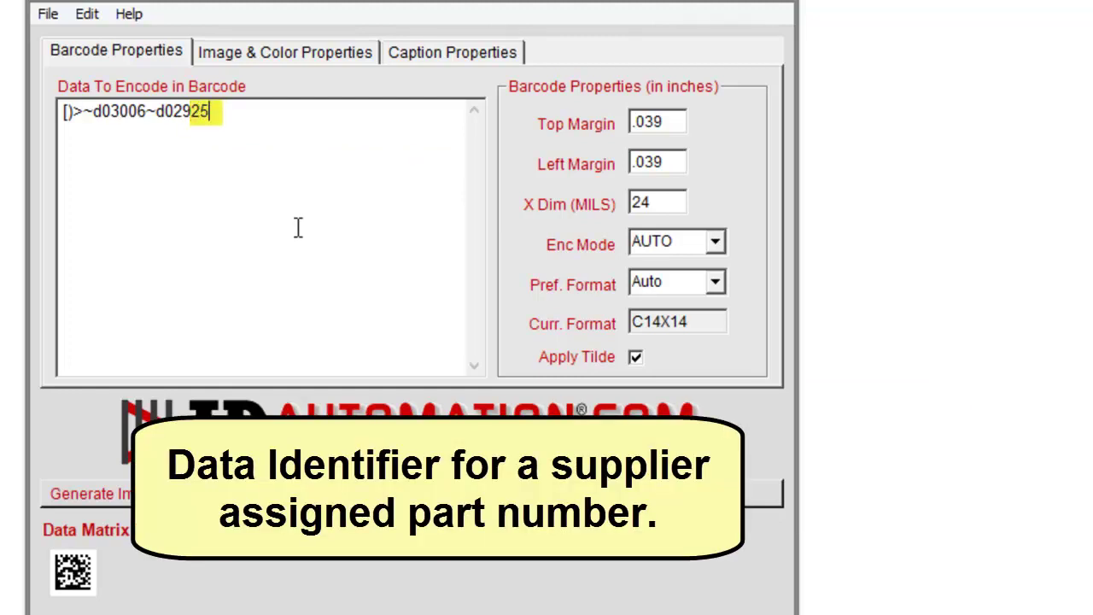
text(P)
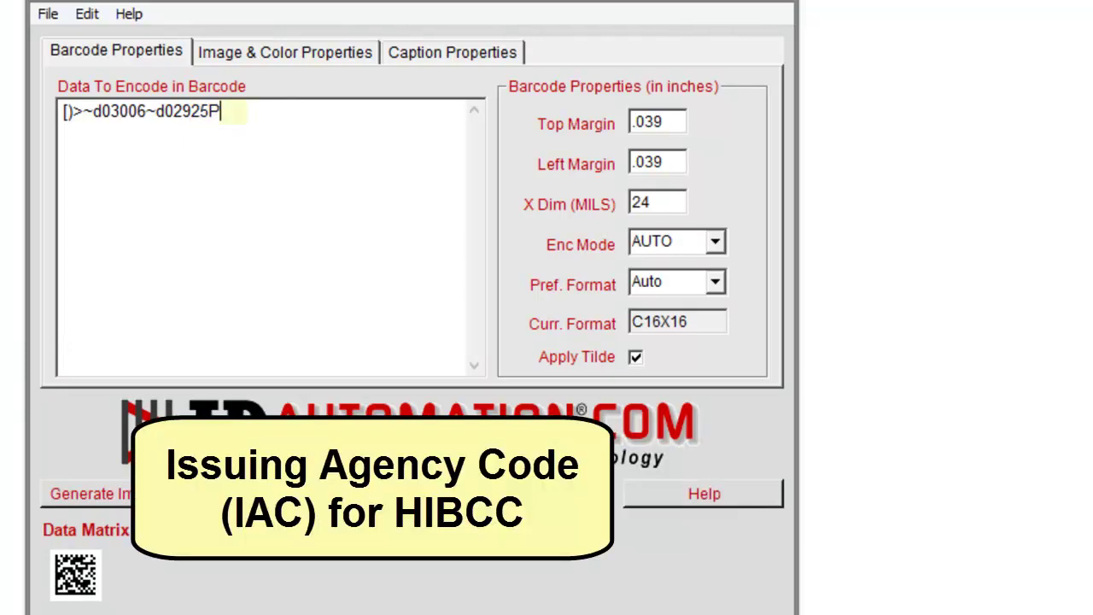
text(R)
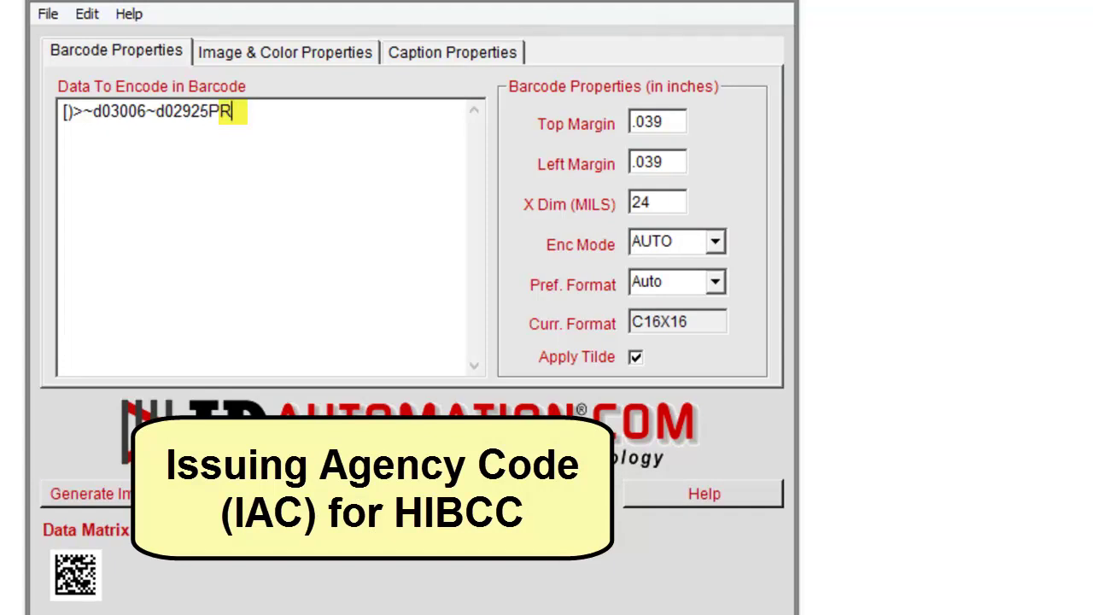
text(H)
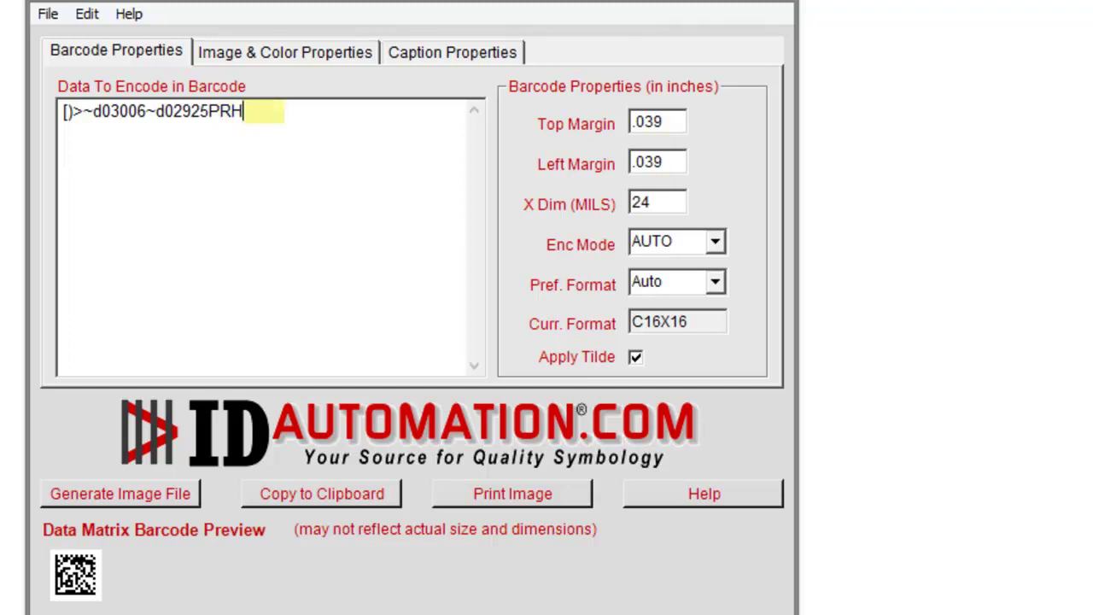
text(B1)
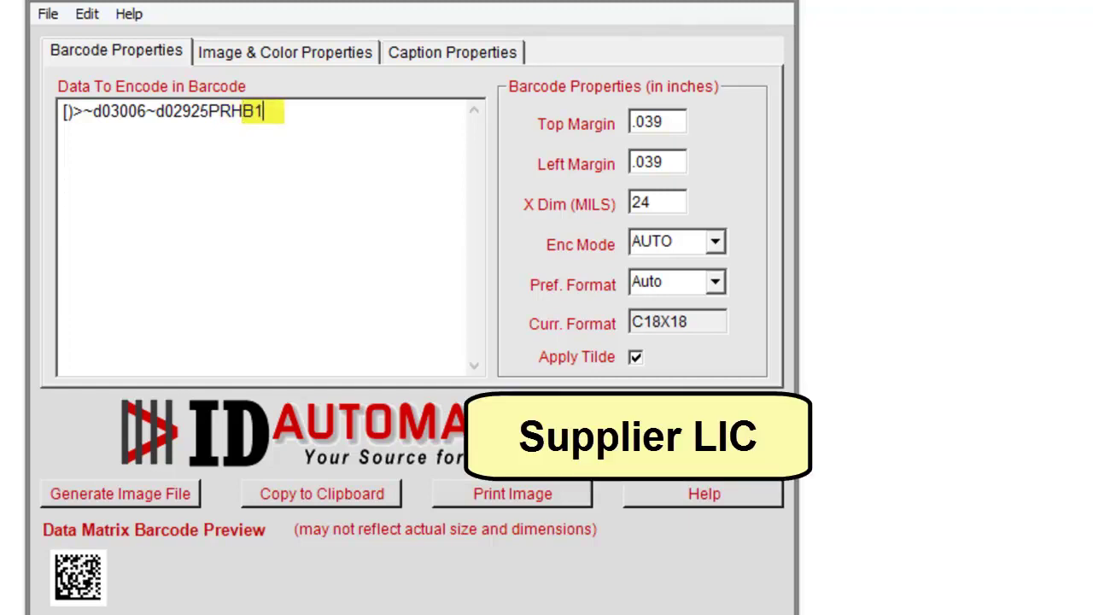
text(23)
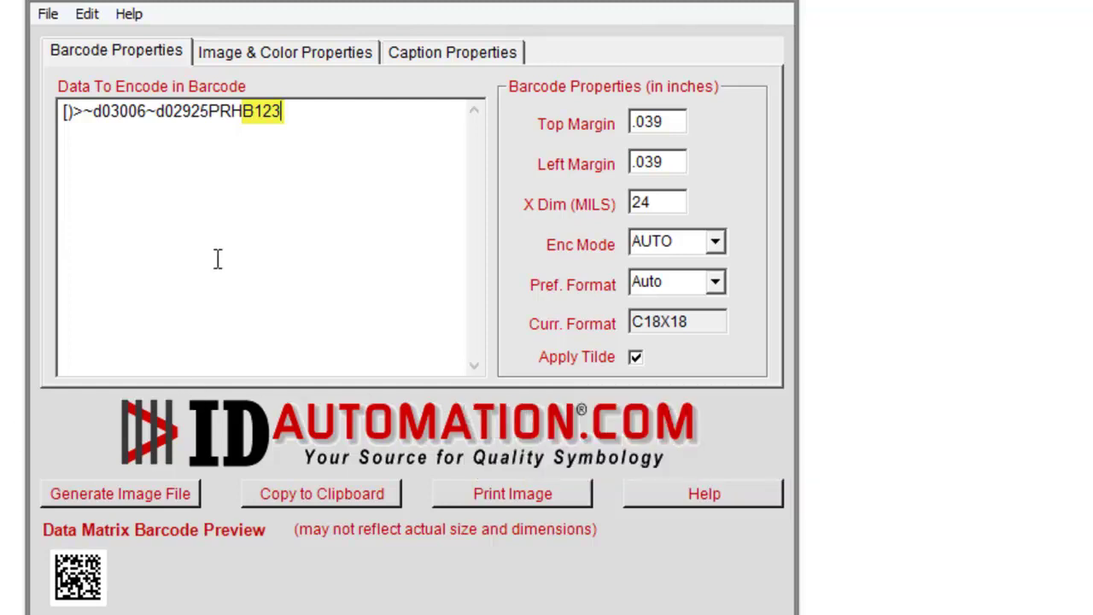
text(1)
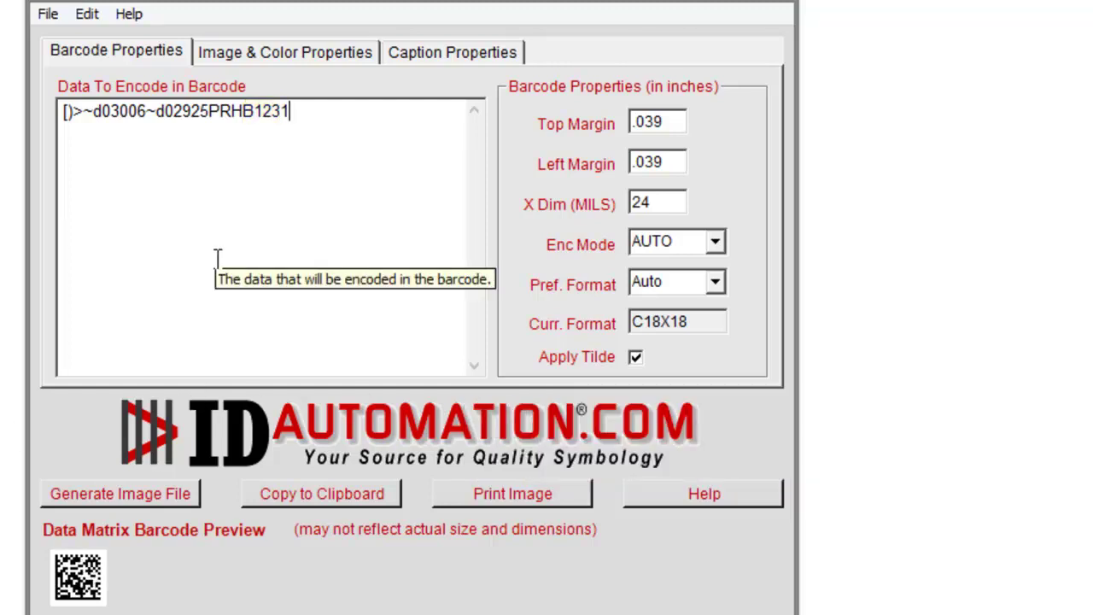
text(23456)
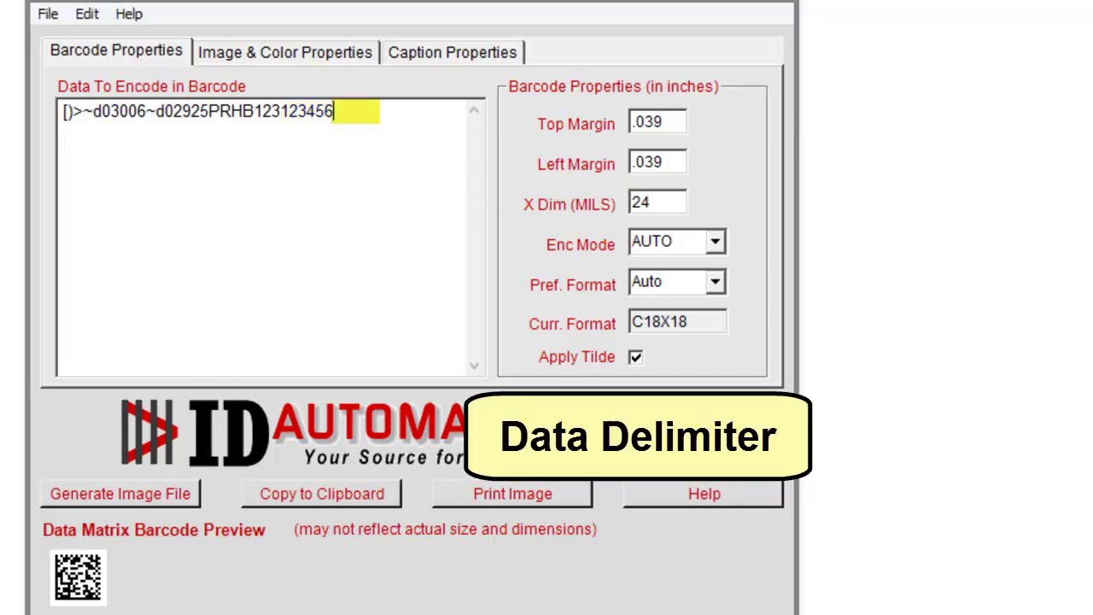
Append '~d029', the packaging level '26Q0', and another '~d029' delimiter.
text(~)
text(d0)
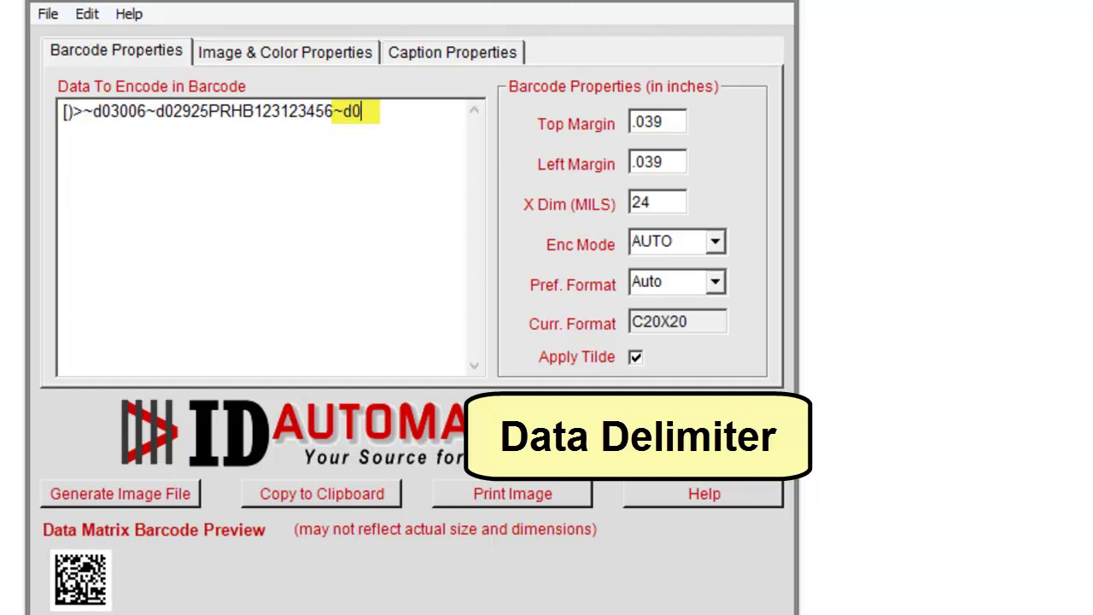
text(29)
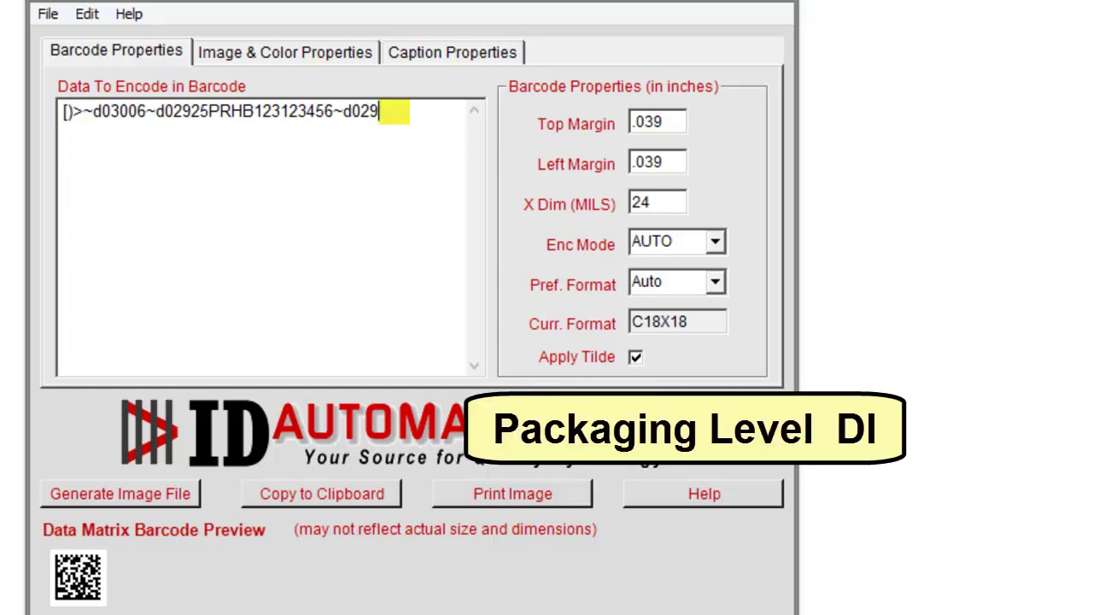
text(2)
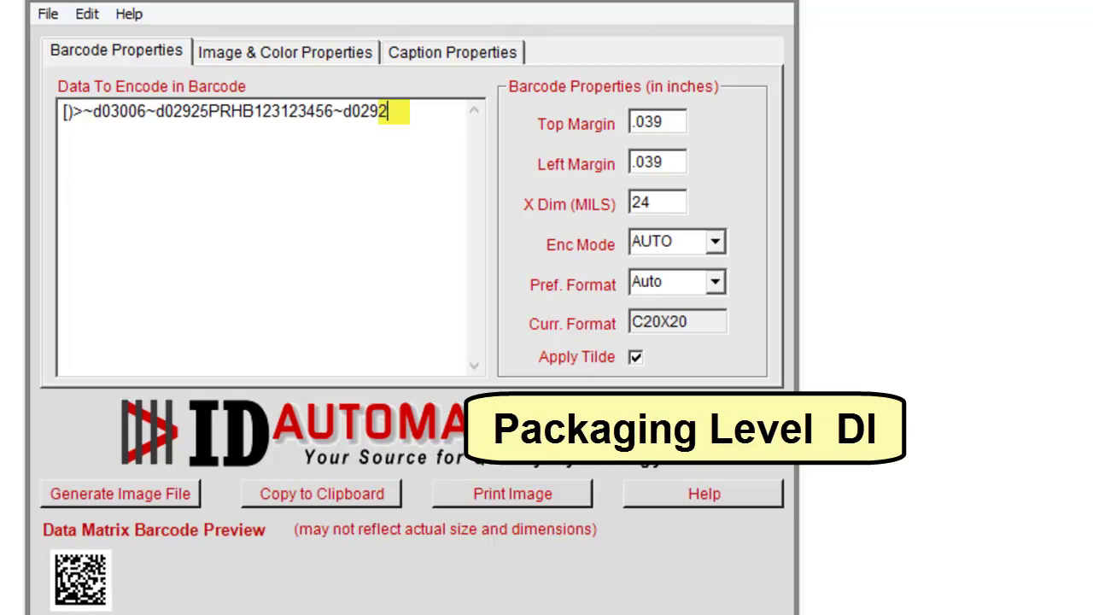
text(6Q)
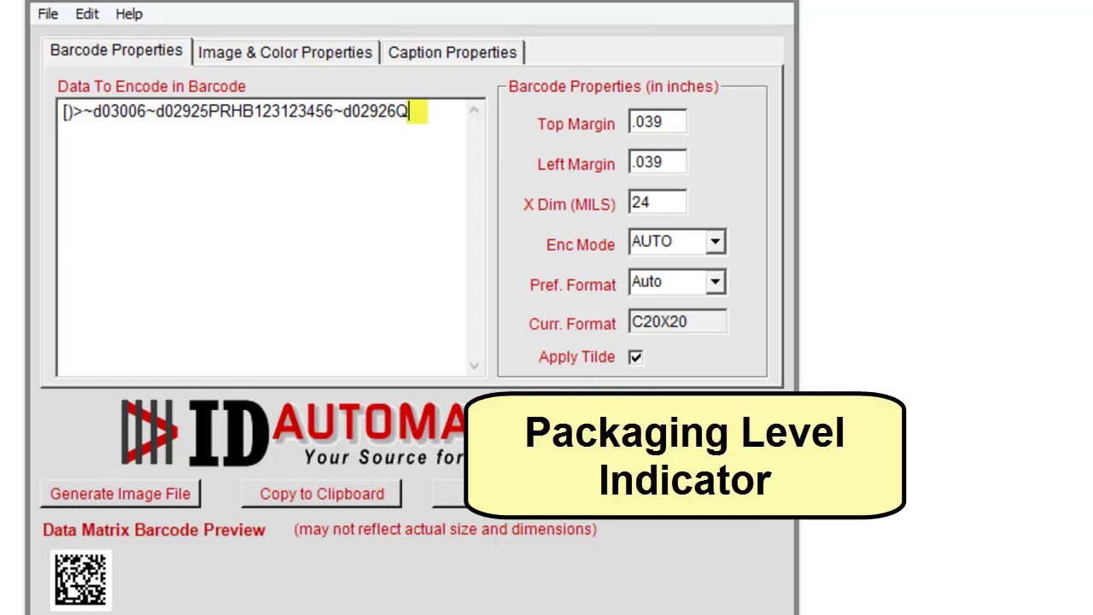
text(0)
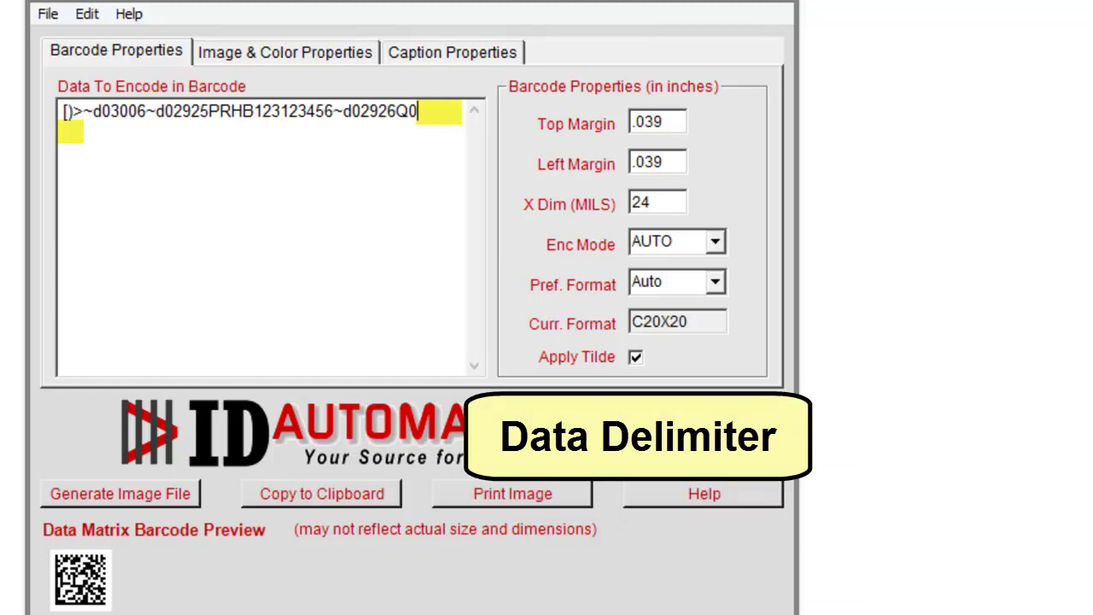
text(~d)
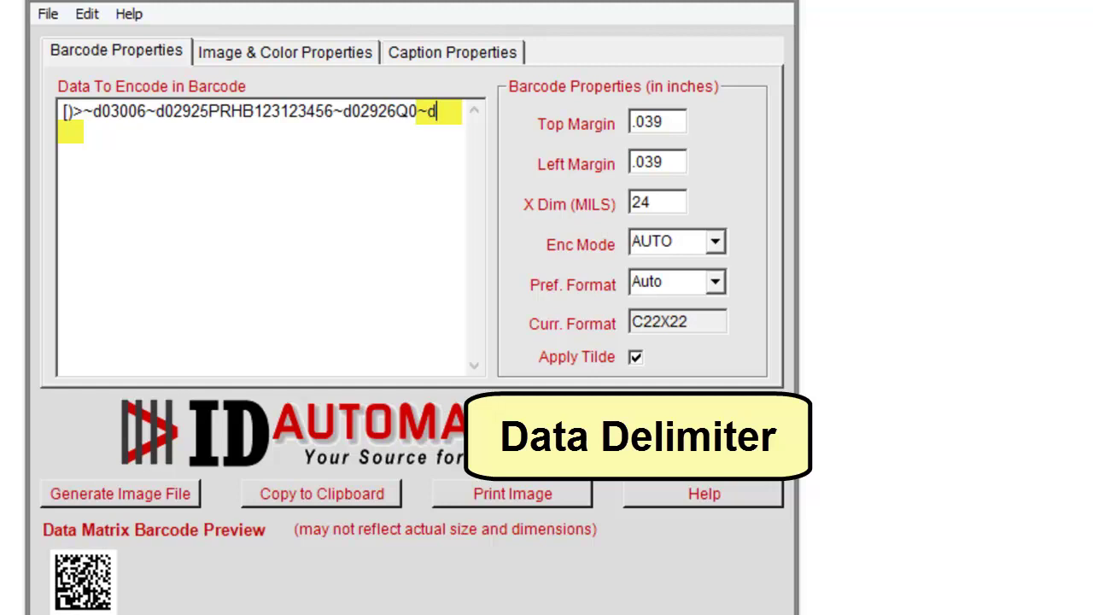
text(029)
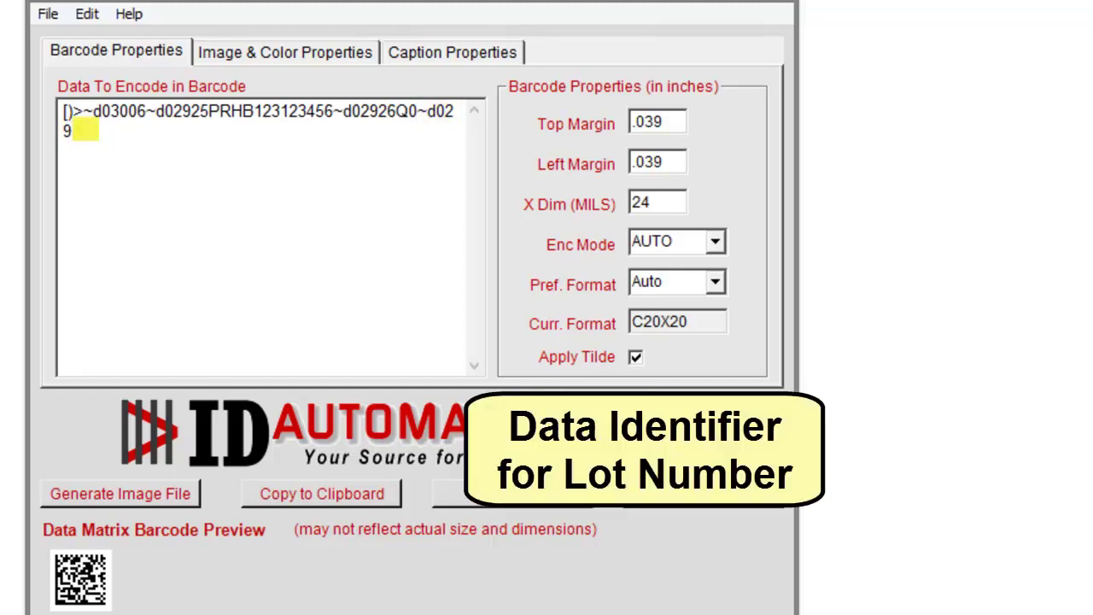
Append the lot number '1TL123' followed by the '~d029' delimiter.
text(1)
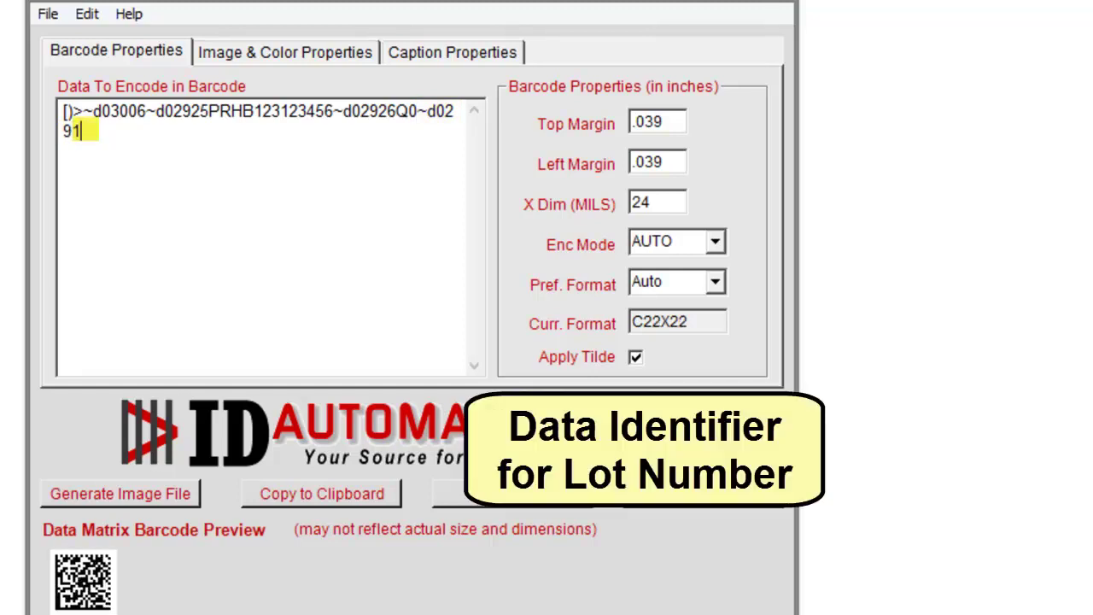
text(T)
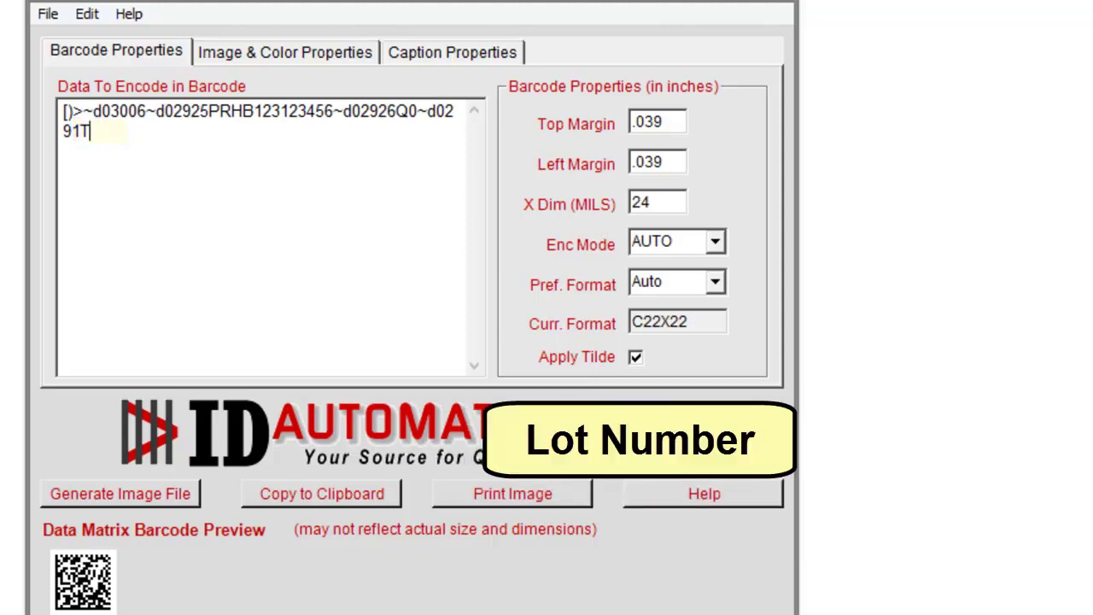
text(L123)
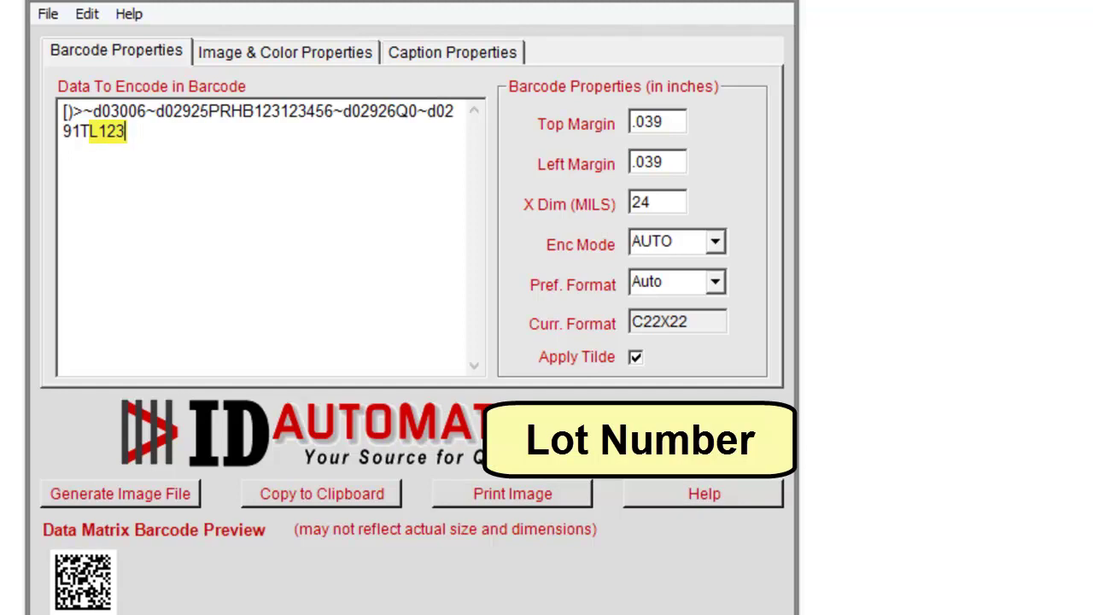
text(~d0)
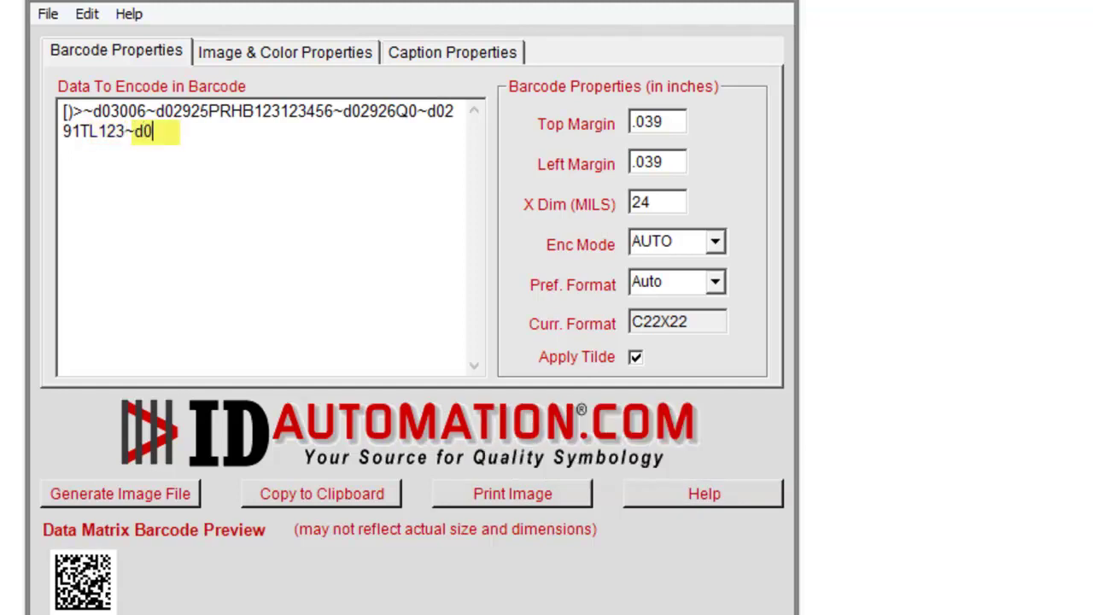
text(29)
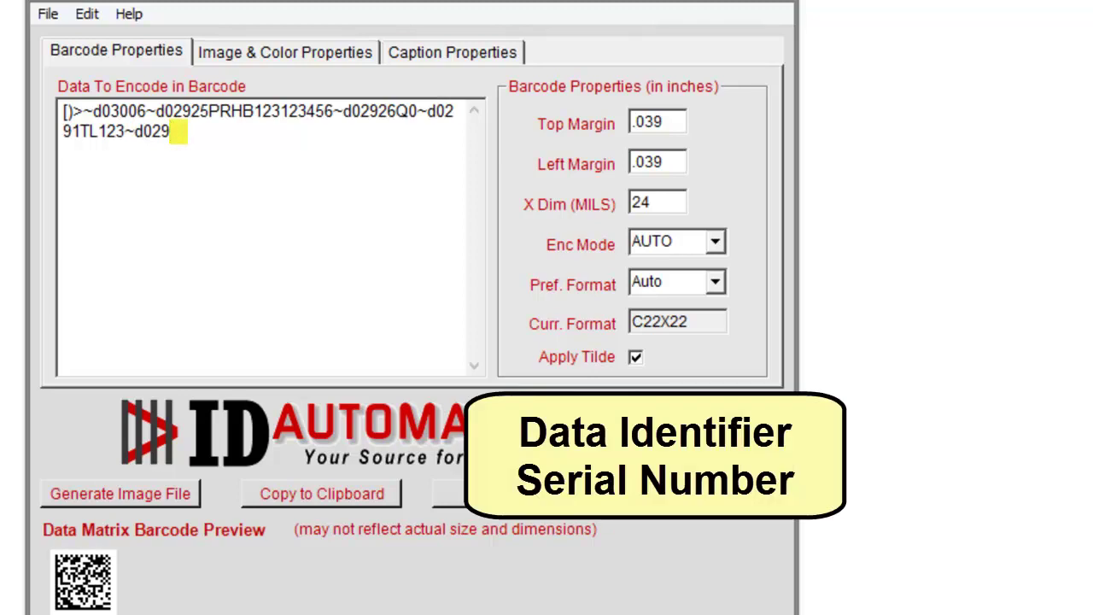
Append the serial number 'S123456789' to the barcode data.
text(S)
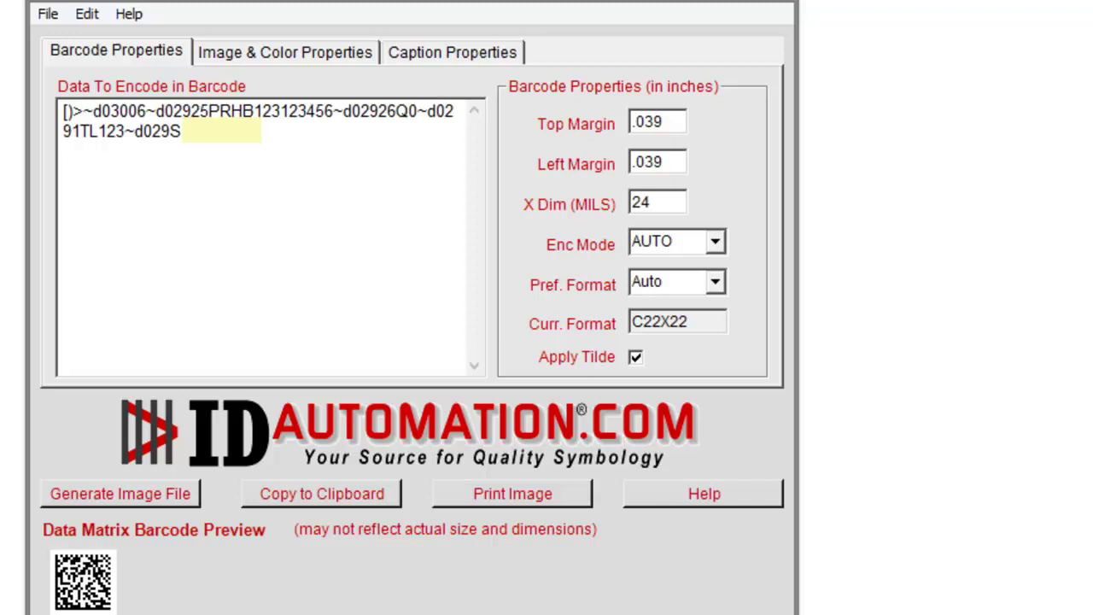
text(12345)
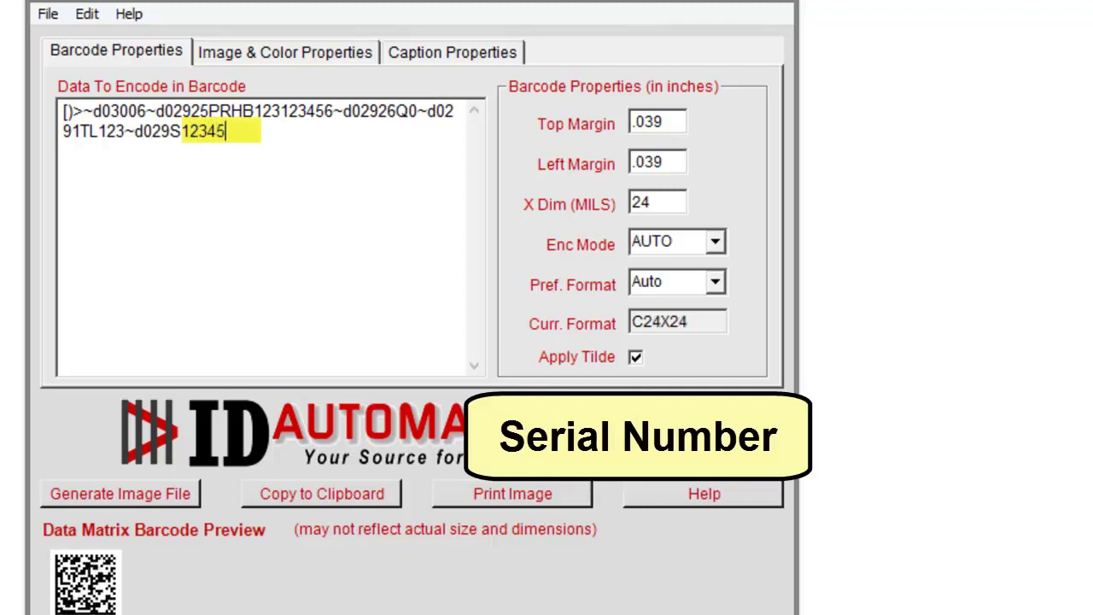
text(6789)
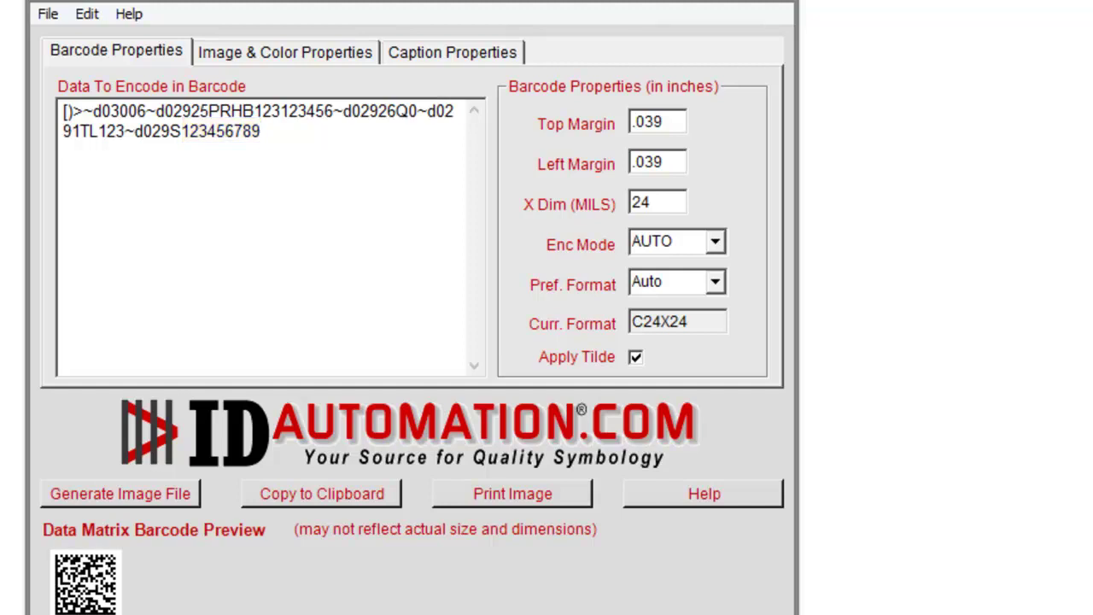
Append the '~d030~d004' trailer and check the barcode preview.
text(~d)
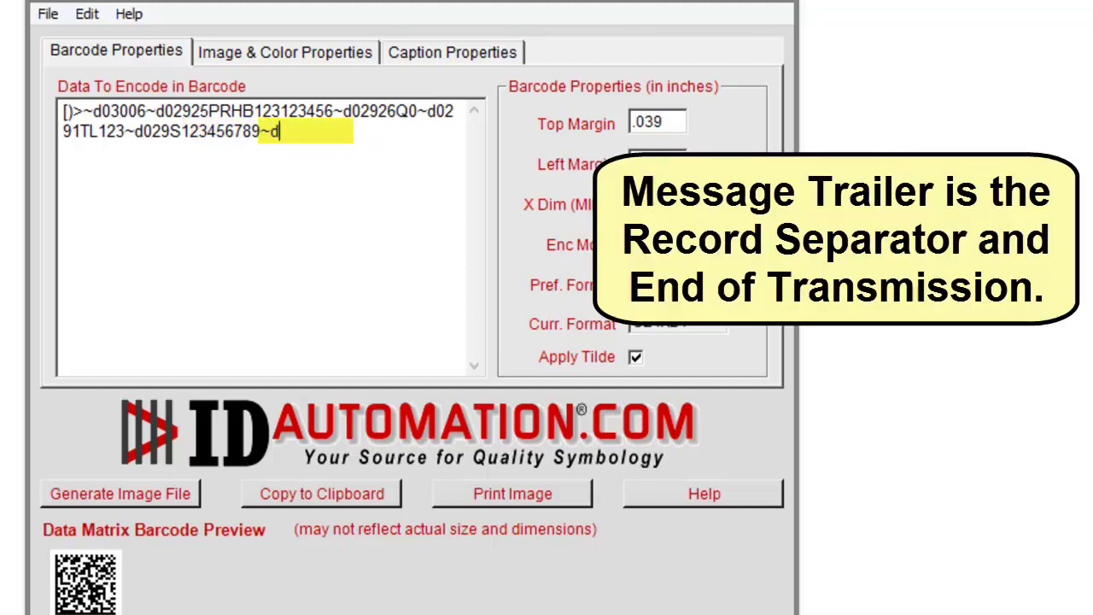
text(030)
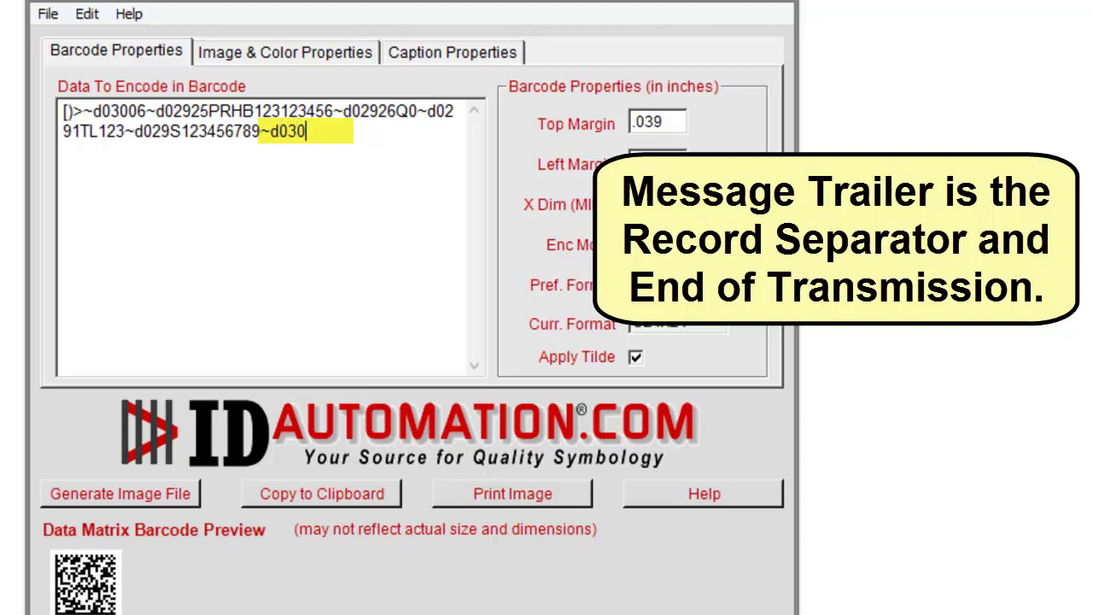
text(~d00)
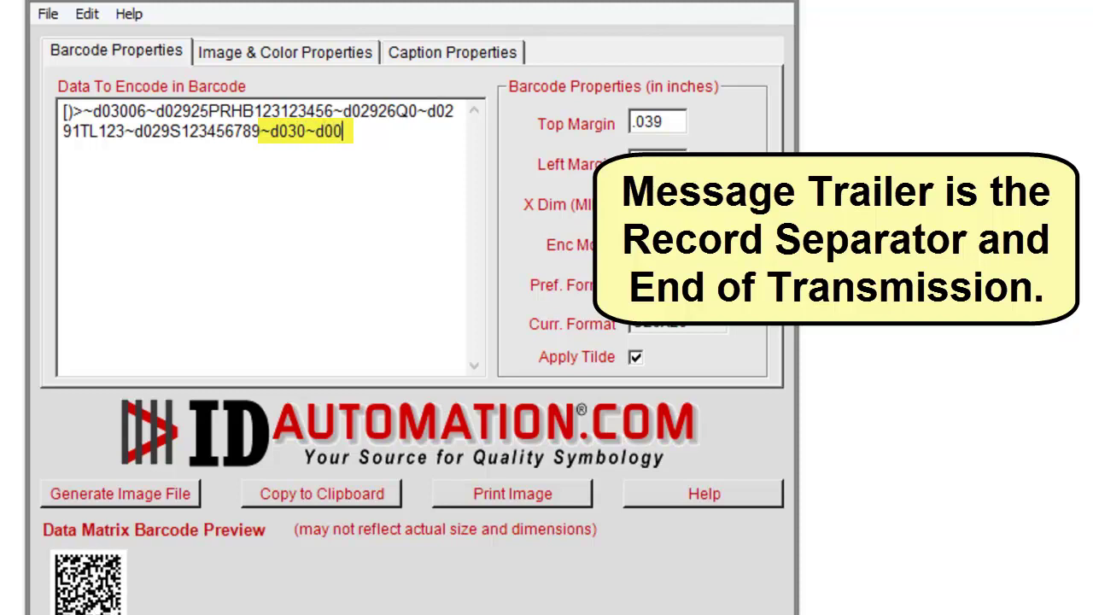
text(4)
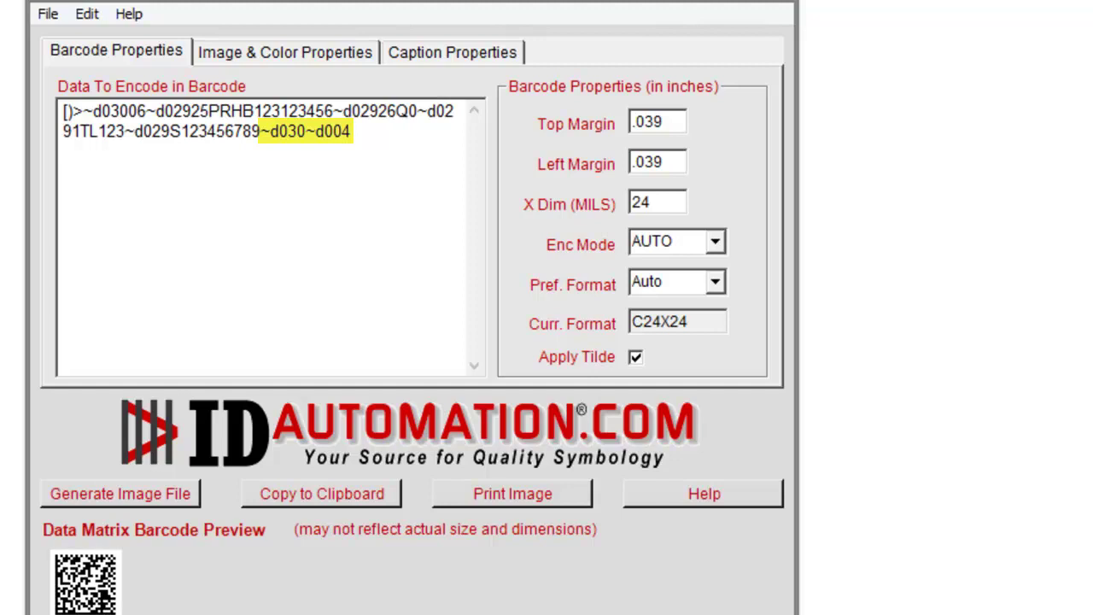